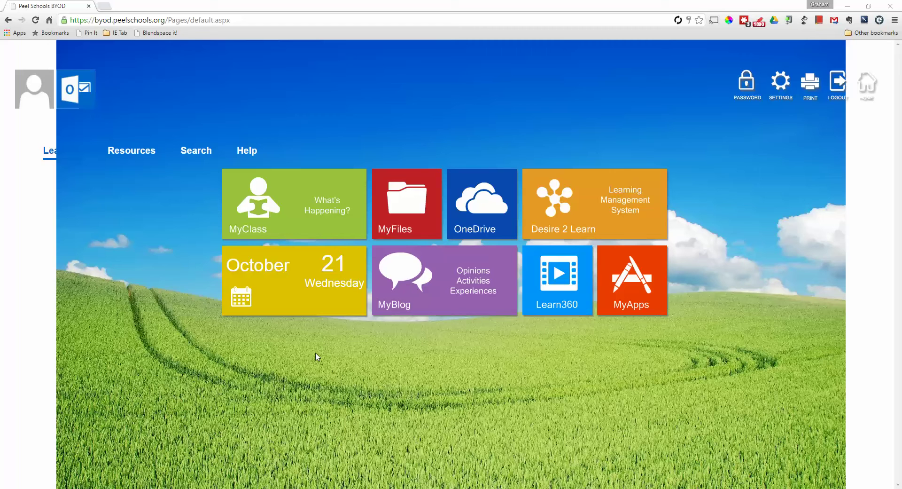
Step: Open the October 2015 Outlook calendar from the Peel Schools BYOD portal
left_click(292, 284)
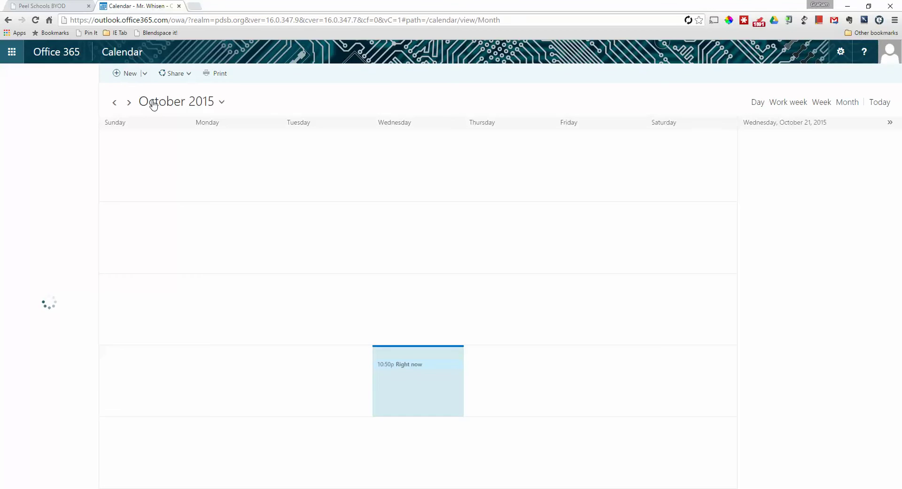
Step: Create a new blank event in the Outlook calendar
left_click(123, 74)
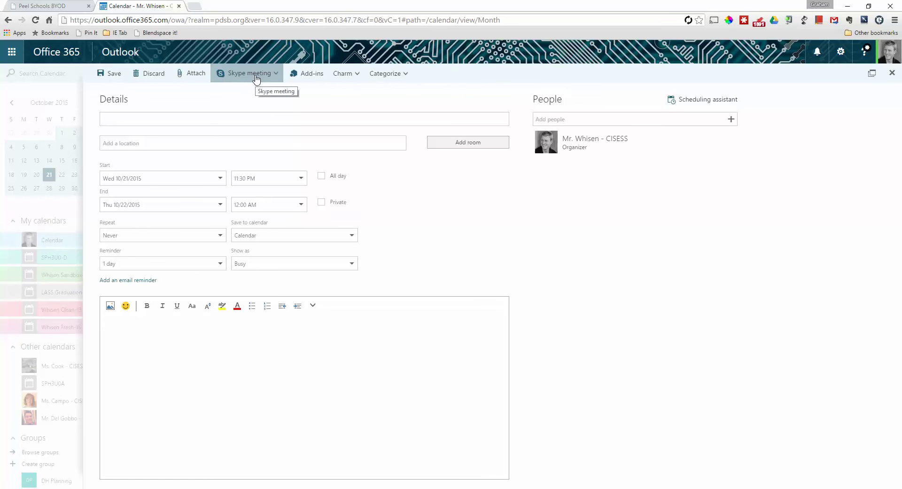
Step: Add a Skype meeting to the event and title it 'Test Skype Meeting'
left_click(256, 79)
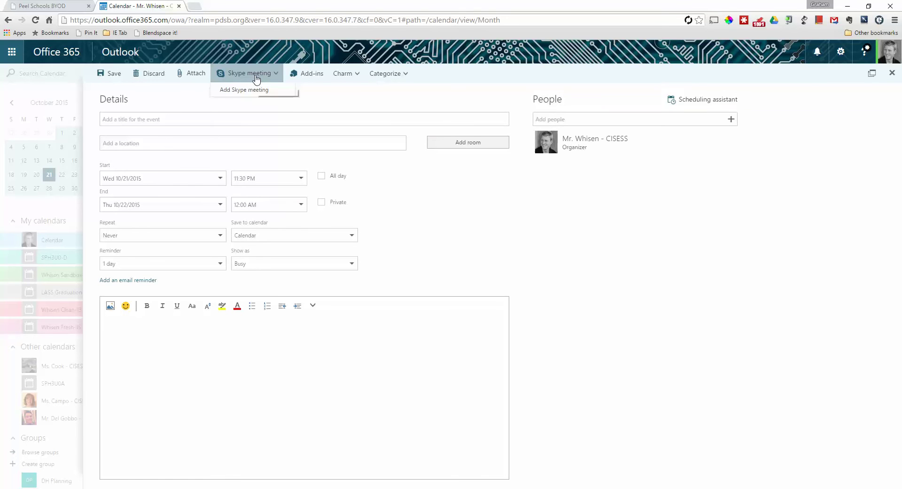
left_click(244, 91)
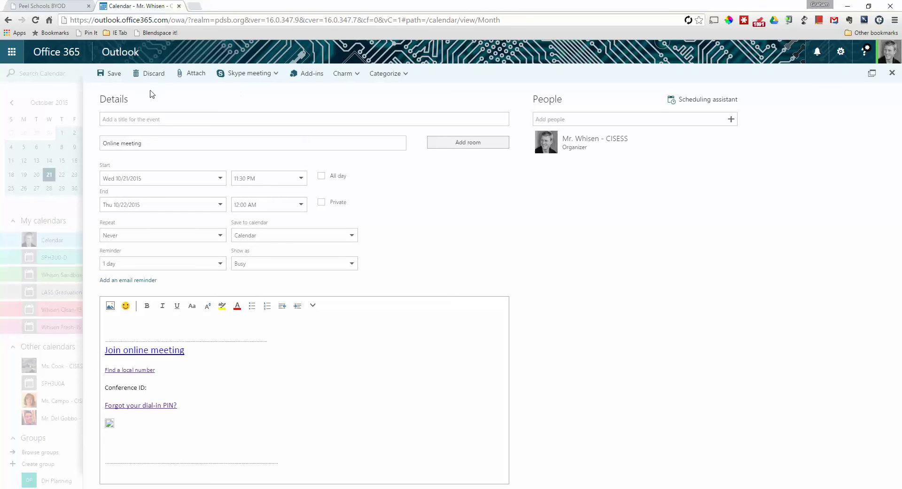
left_click(143, 118)
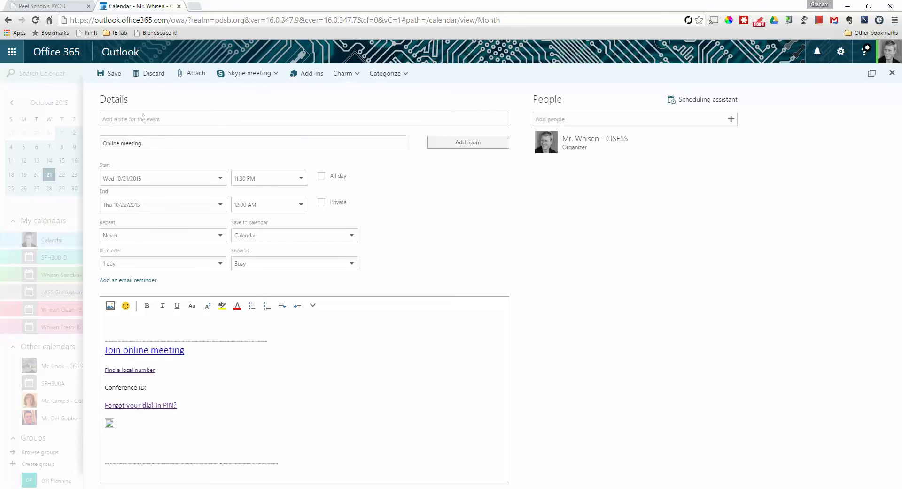
type("Test Skype Meeting")
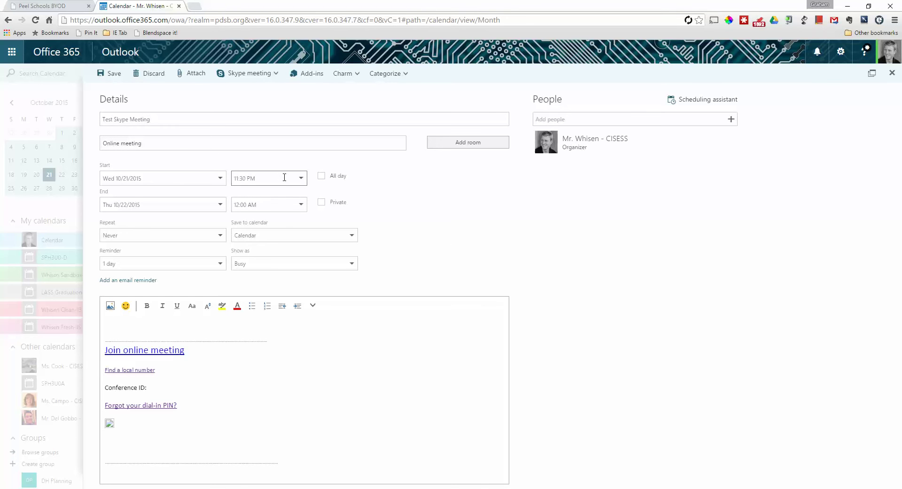
Step: Set the start to 11:00 PM and write 'Hi Everyone! Click the link below to join the meeting.' in the body
left_click(298, 178)
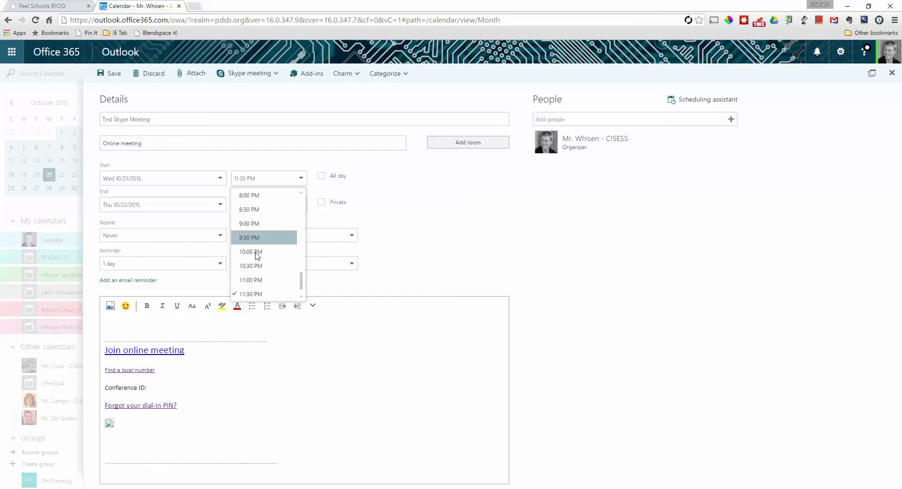
left_click(253, 279)
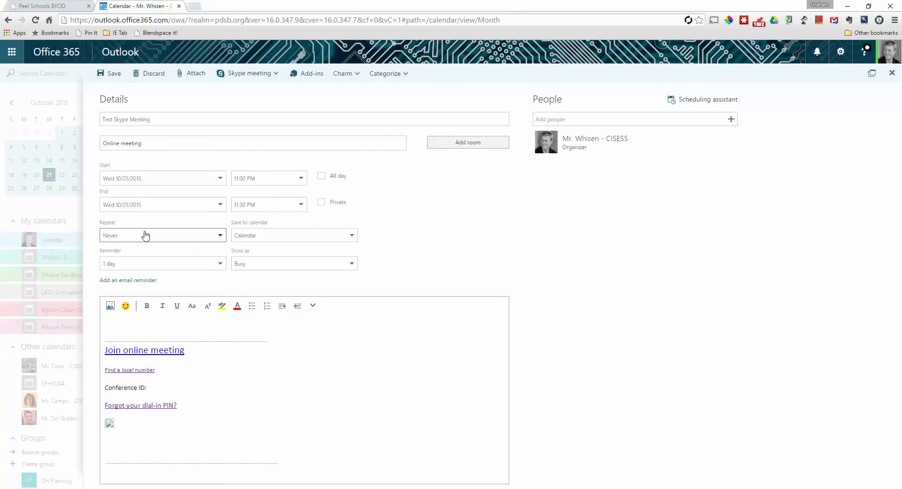
left_click(129, 321)
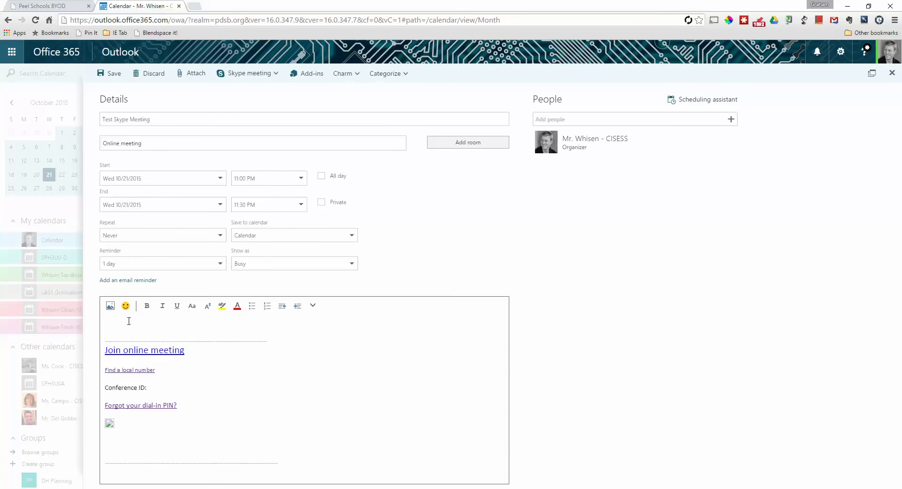
type("Hi Everyone!  Click the linkn")
key("BackSpace")
key("BackSpace")
type("belop")
key("BackSpace")
type("w to joing the")
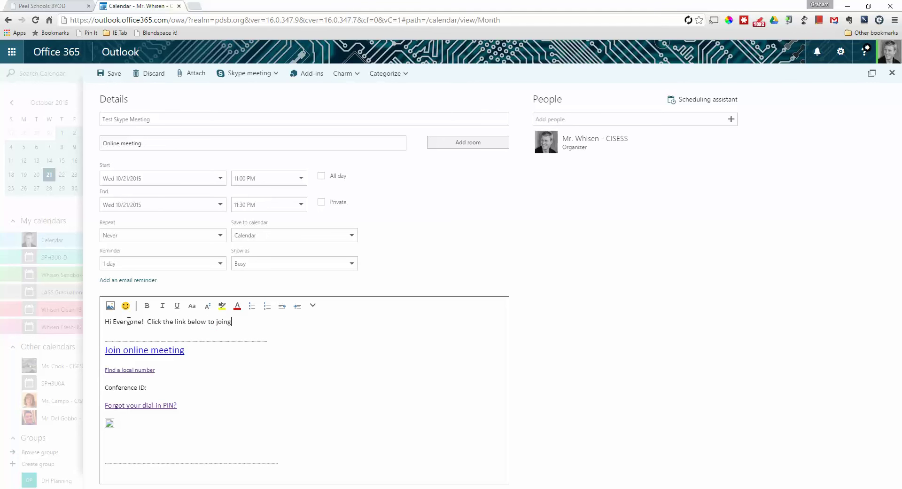
key("BackSpace")
key("BackSpace")
key("BackSpace")
key("BackSpace")
key("BackSpace")
key("BackSpace")
type("the meeting.")
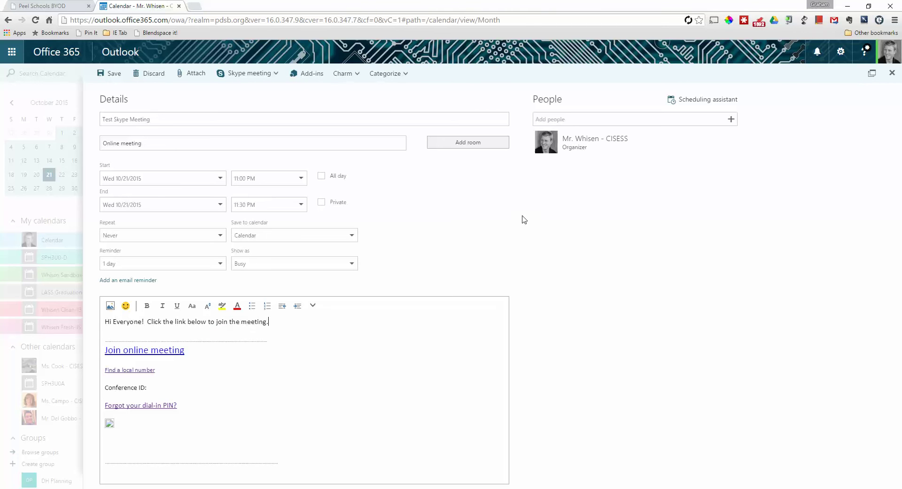
left_click(580, 119)
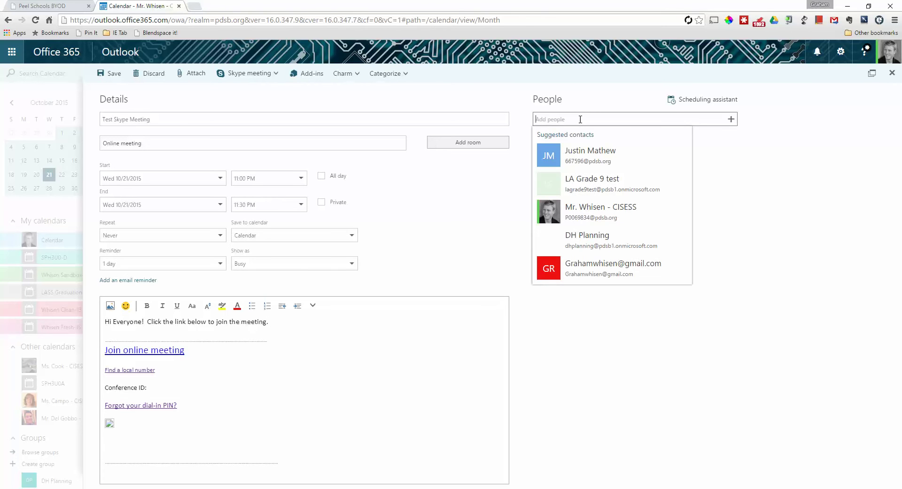
Step: Invite one attendee by searching their school address and choosing the matching suggestion
left_click(780, 203)
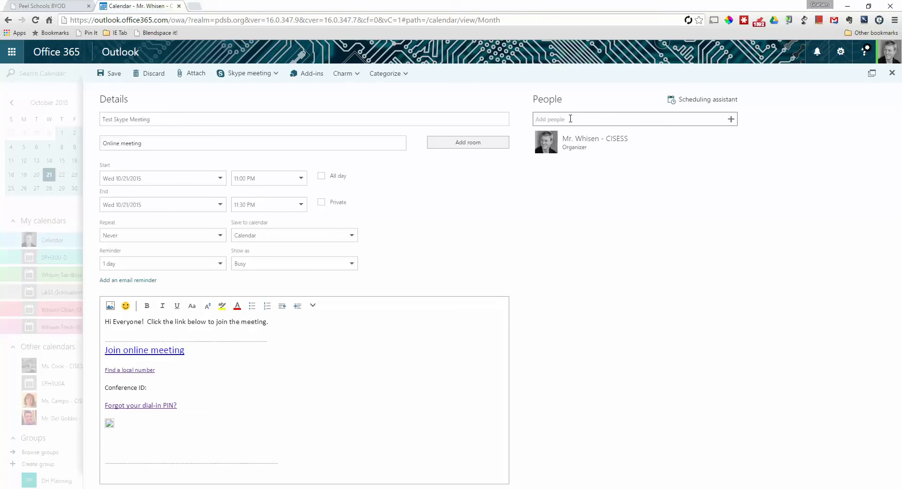
left_click(570, 118)
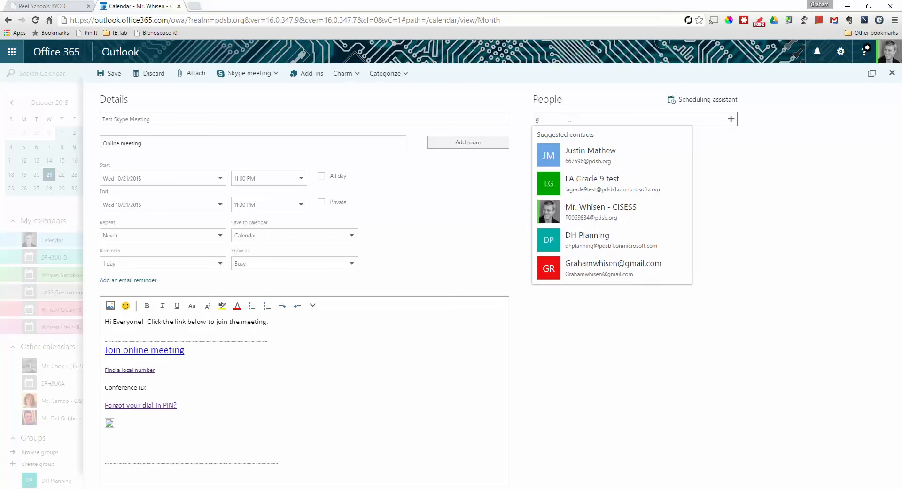
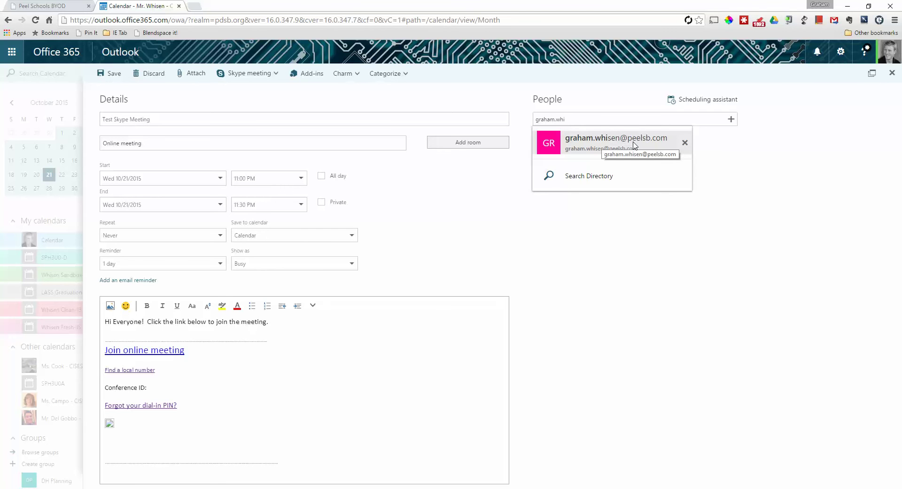
left_click(633, 143)
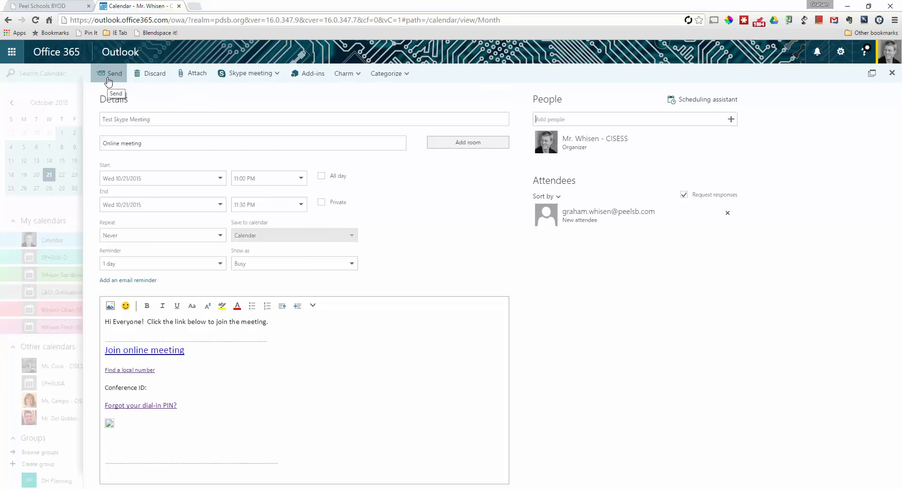
Step: Send the meeting invitation, snooze the reminder, and switch to the school webmail window
left_click(108, 82)
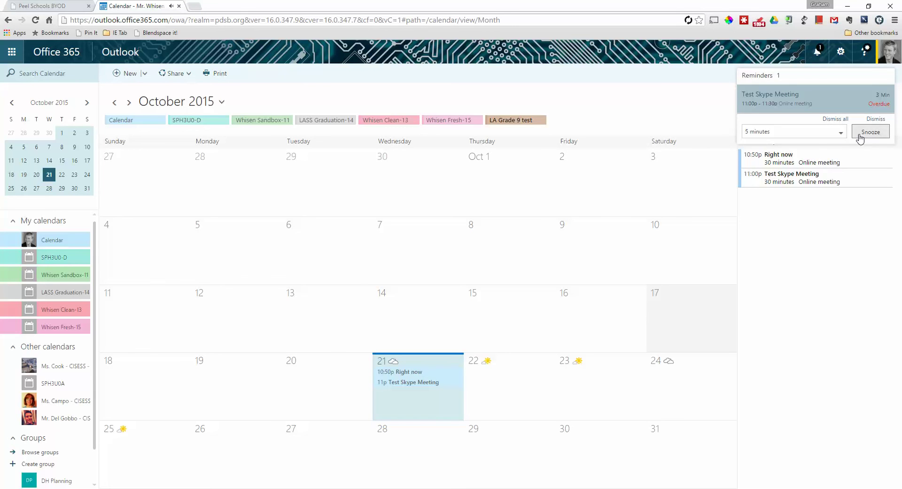
left_click(865, 137)
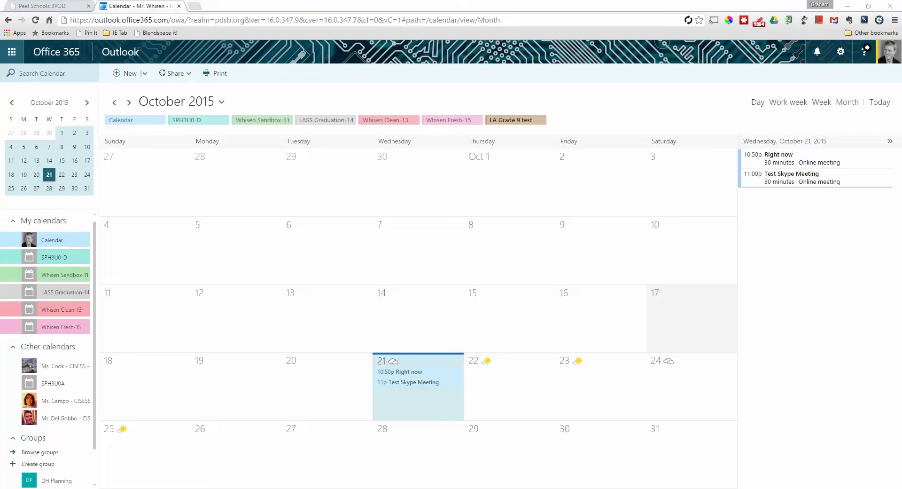
key("alt+Tab")
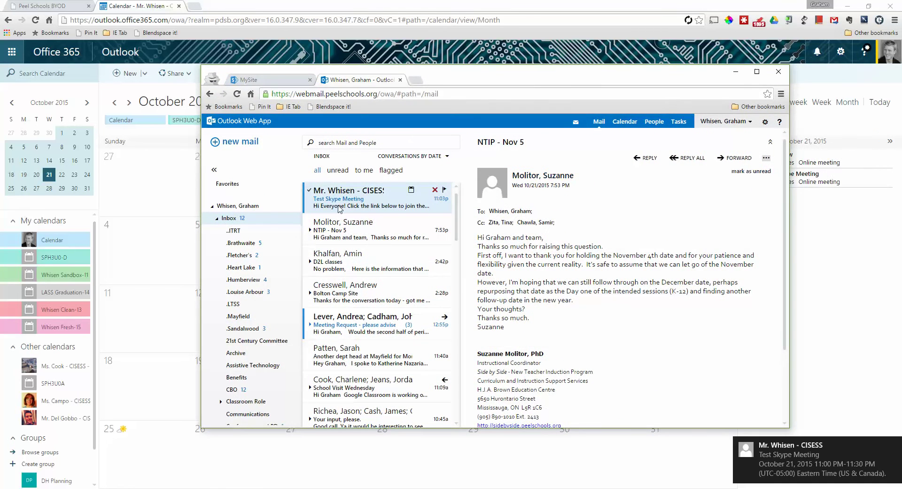
Step: Join the online meeting from the Test Skype Meeting invitation in a maximized browser window
left_click(336, 205)
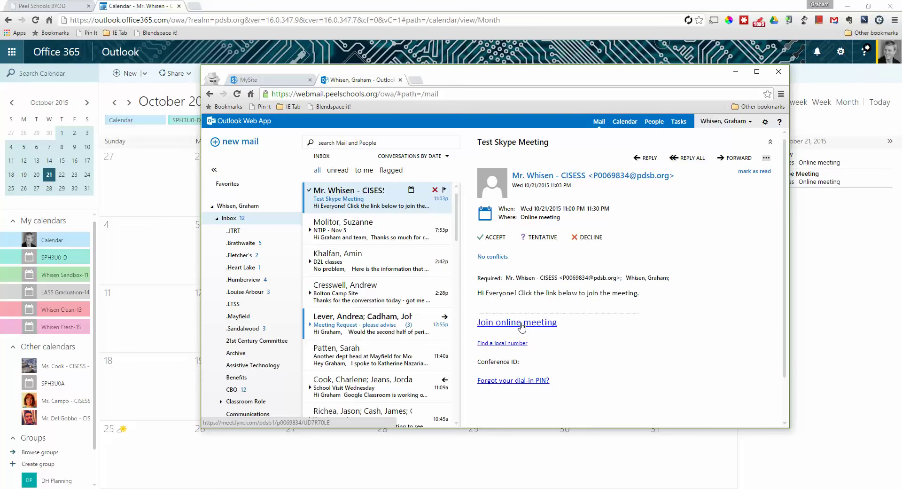
left_click(522, 323)
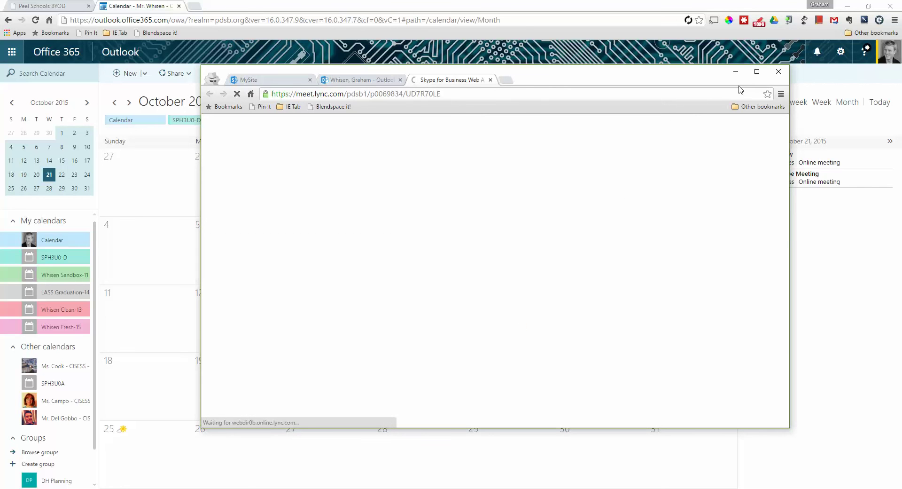
left_click(757, 72)
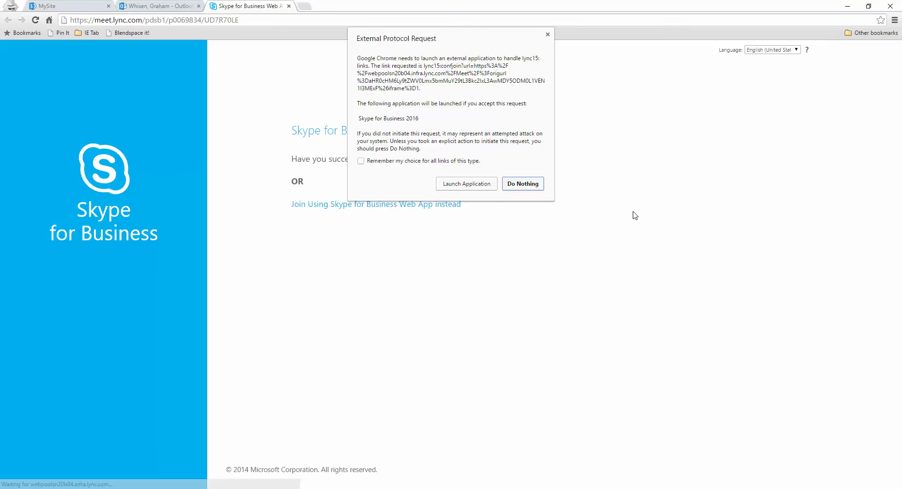
Step: Launch the Skype for Business desktop app and move its sign-in window to the right
left_click(467, 185)
left_click_drag(500, 85, 662, 92)
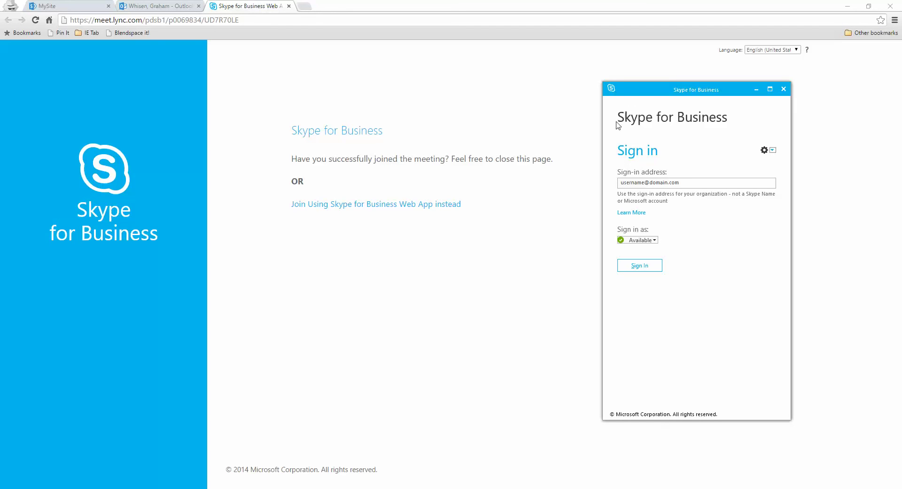
Step: Sign in to Skype for Business with the school sign-in address and password
left_click_drag(667, 87, 663, 86)
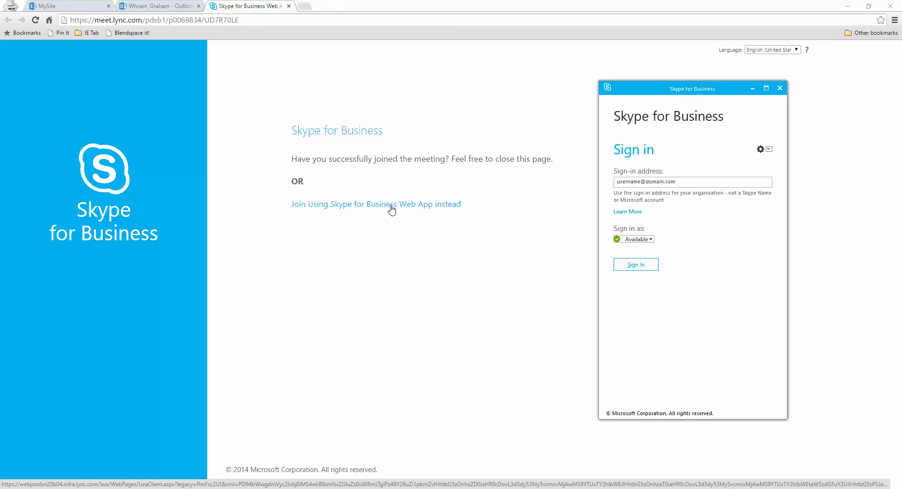
left_click_drag(650, 91, 643, 96)
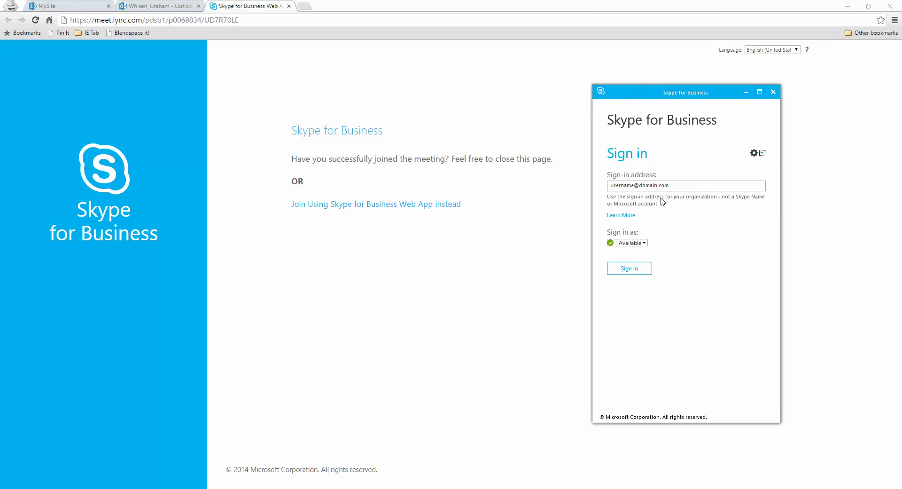
left_click(676, 187)
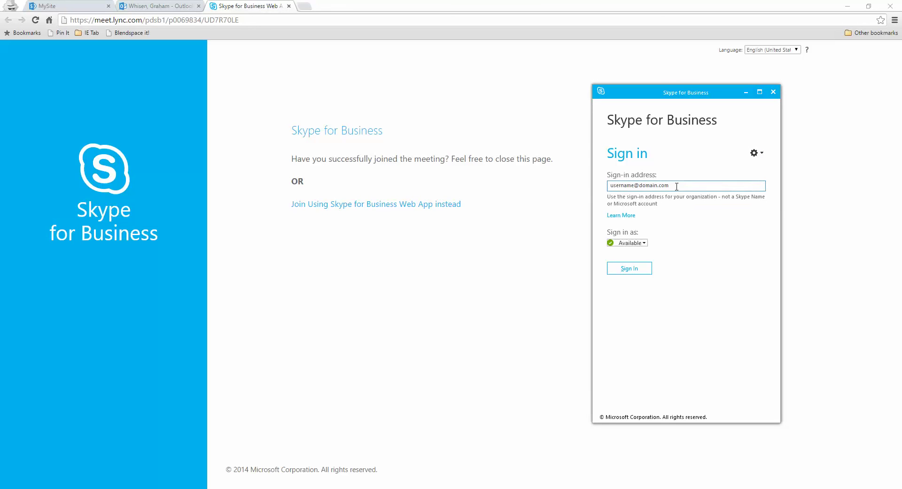
triple_click(677, 187)
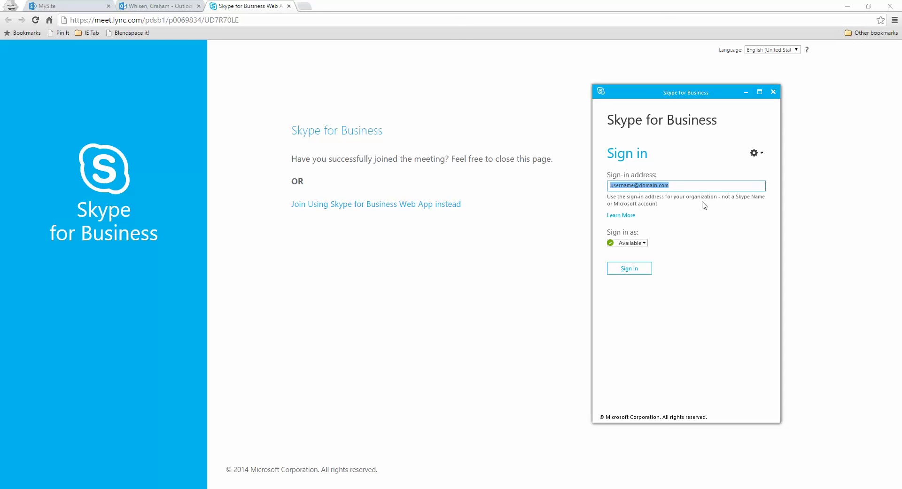
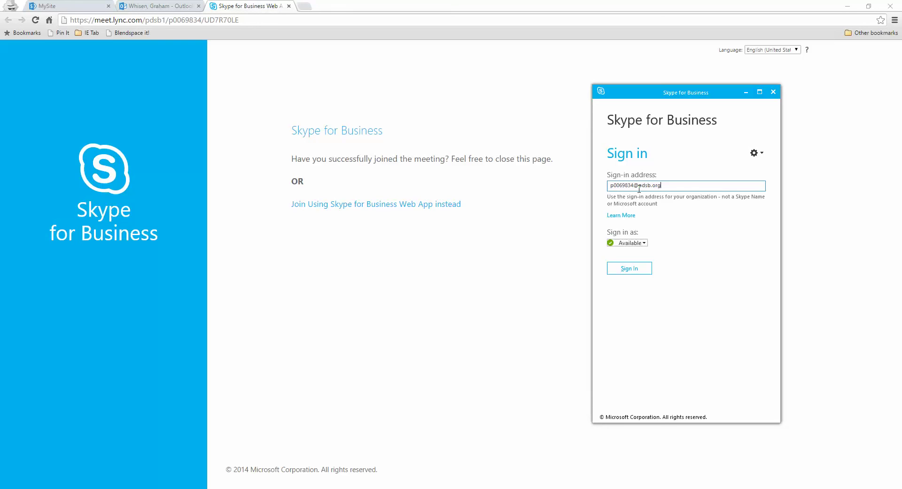
key("ctrl+a")
left_click(630, 272)
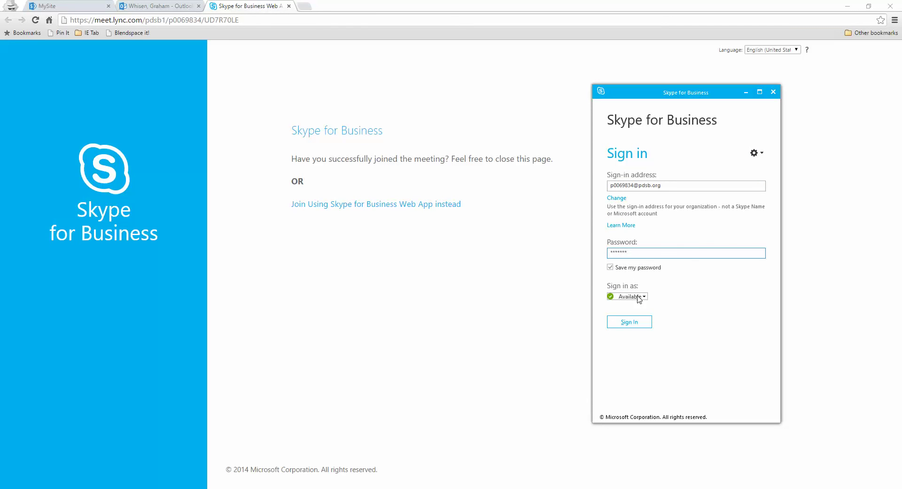
left_click(624, 325)
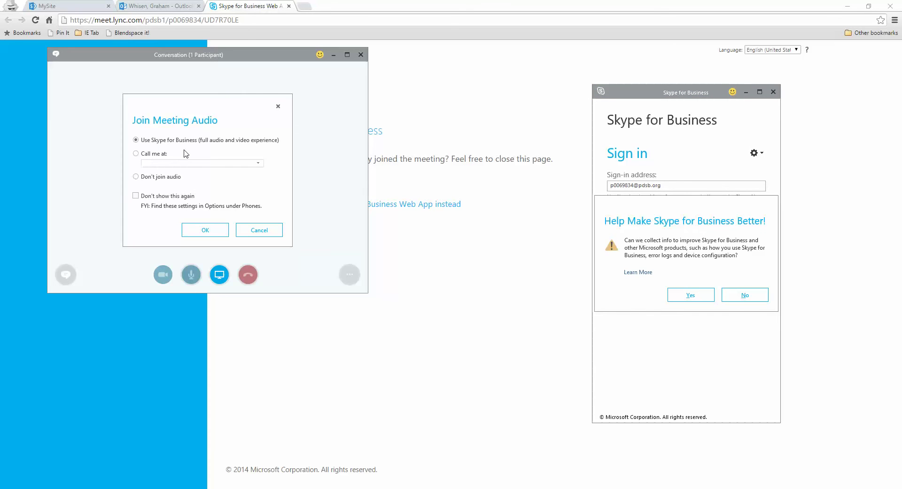
Step: Join meeting audio through Skype for Business, centre the conversation window, and decline the improvement prompt
left_click(183, 55)
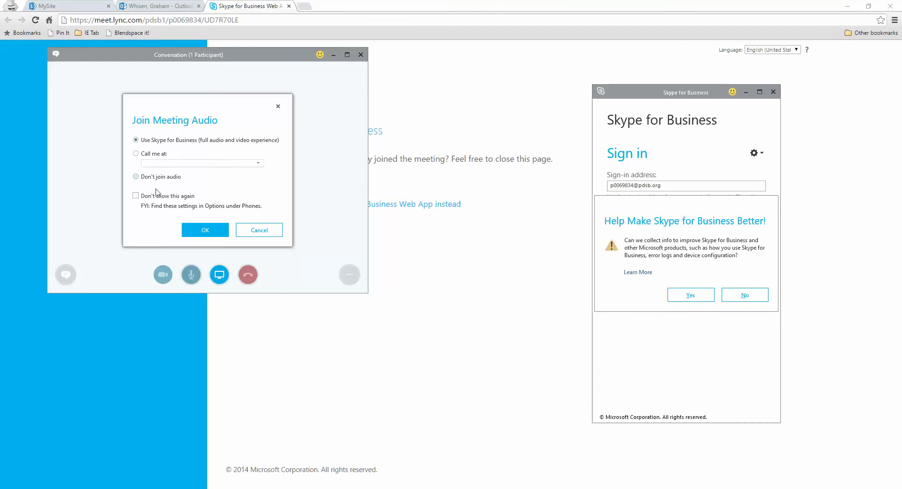
left_click(203, 231)
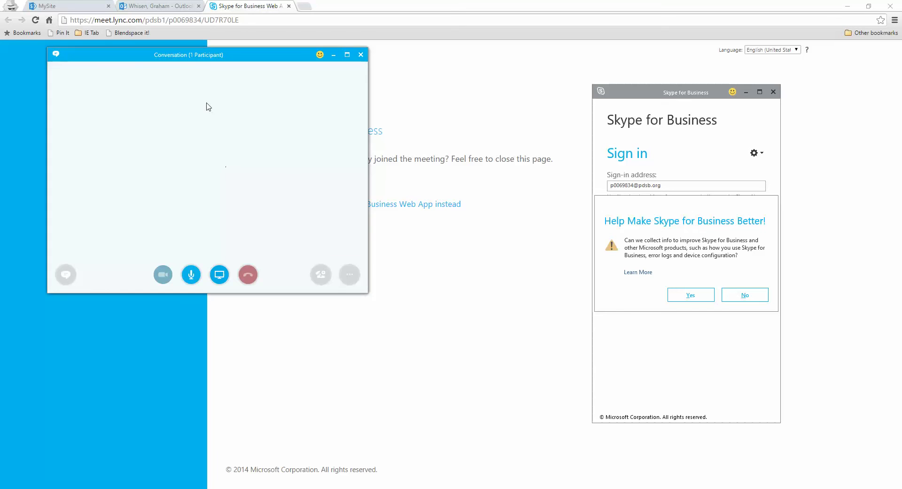
left_click_drag(191, 60, 377, 108)
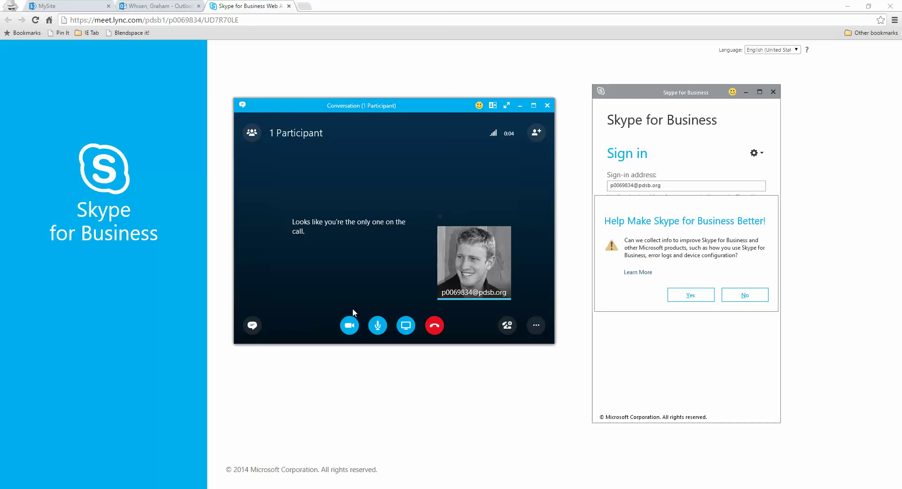
left_click(738, 296)
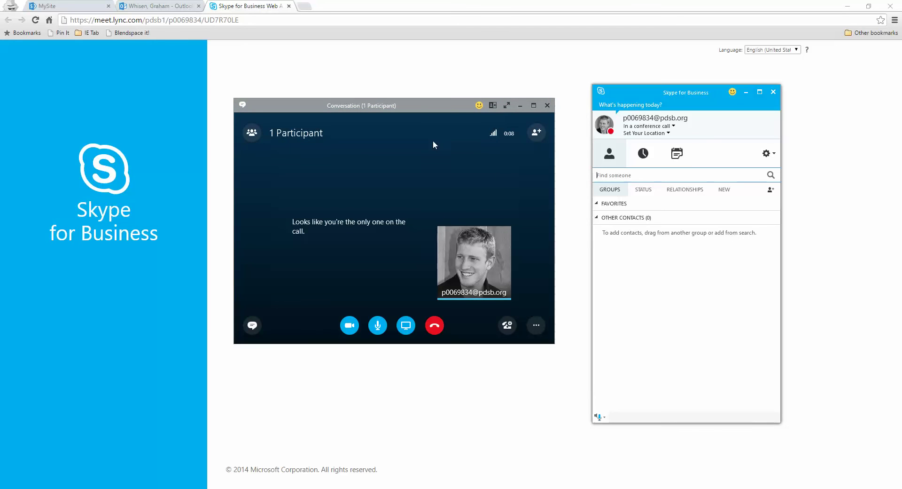
left_click_drag(667, 96, 645, 109)
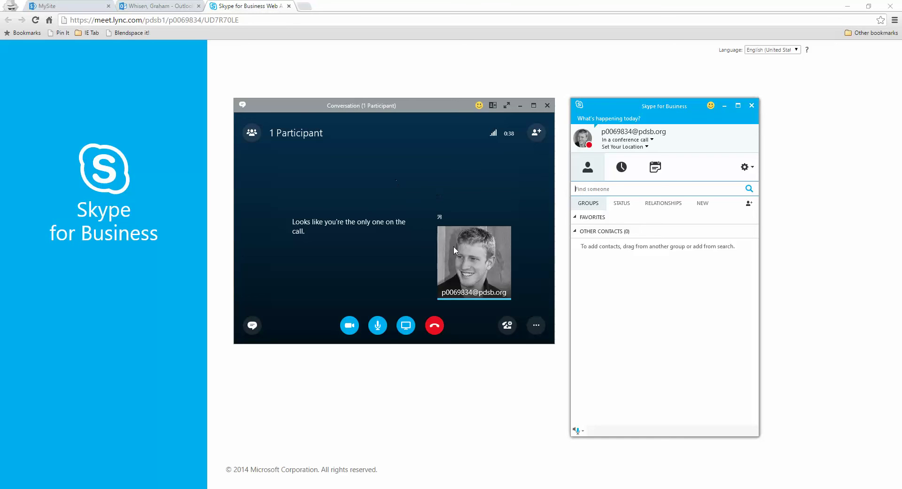
Step: Hang up the Skype meeting call and return to the October 2015 Outlook calendar tab
left_click(438, 329)
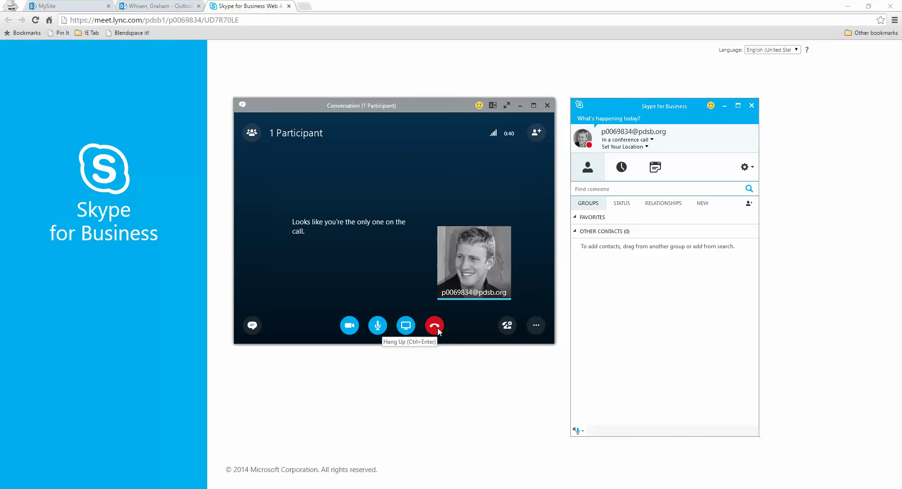
left_click(438, 327)
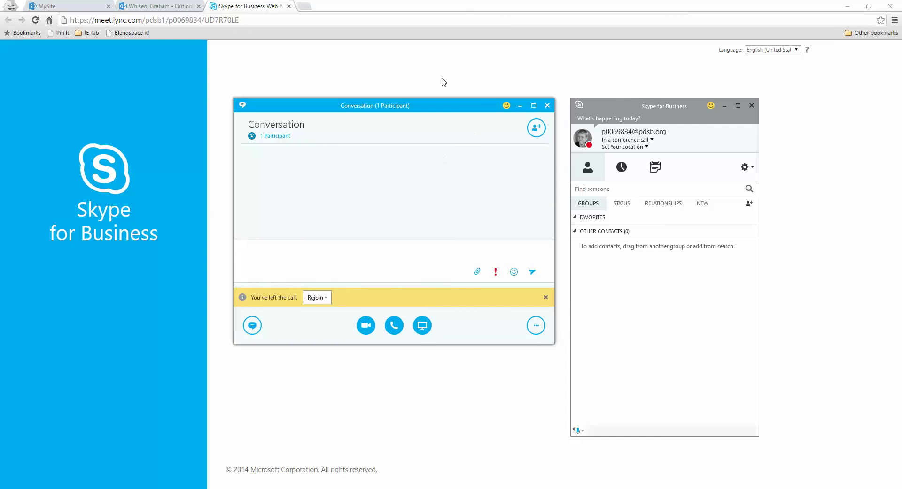
left_click(78, 6)
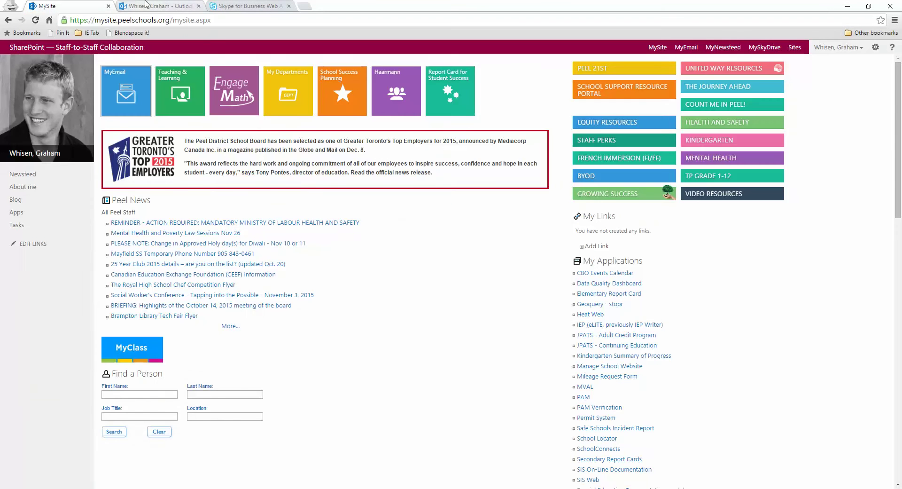
left_click(145, 6)
left_click(47, 5)
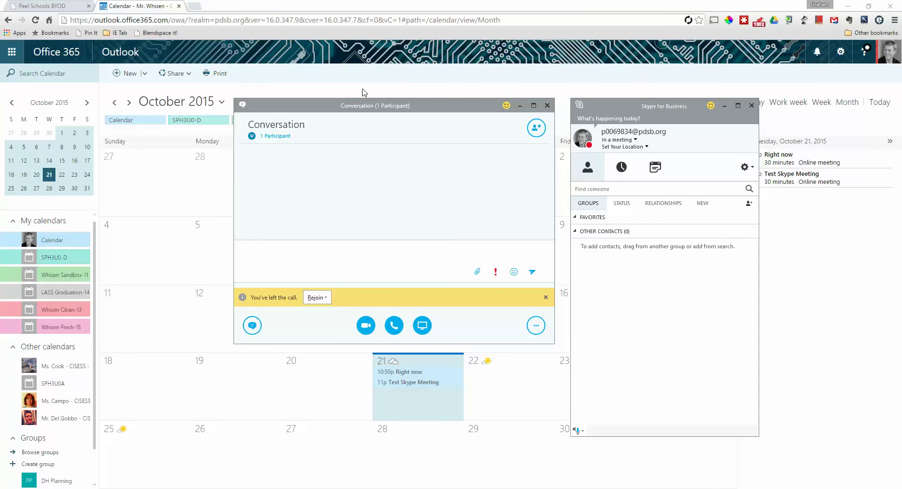
left_click(153, 6)
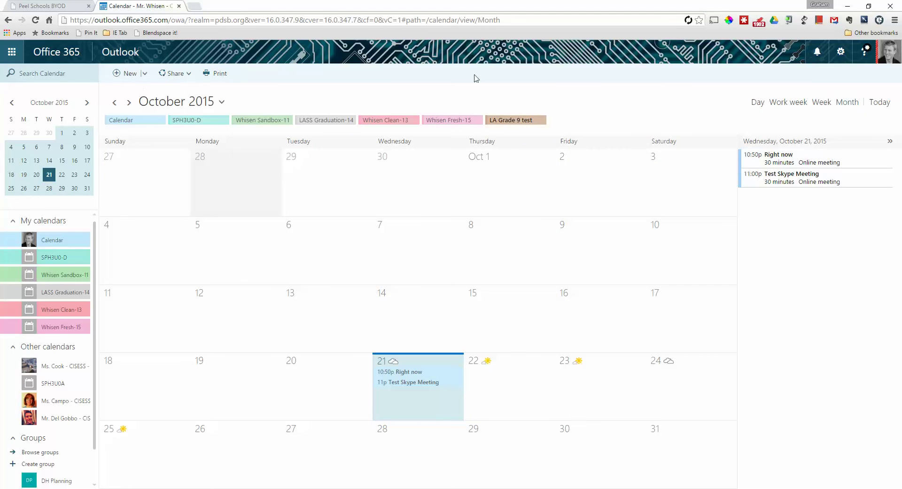
left_click(49, 6)
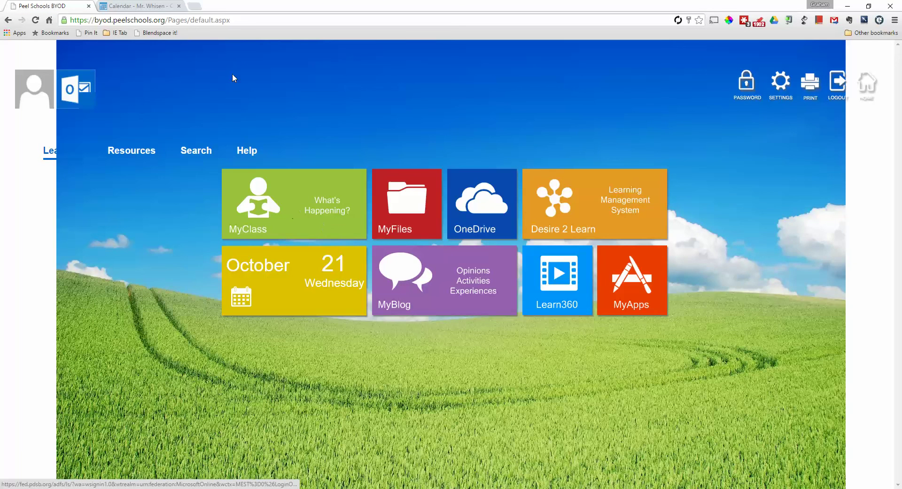
left_click(146, 6)
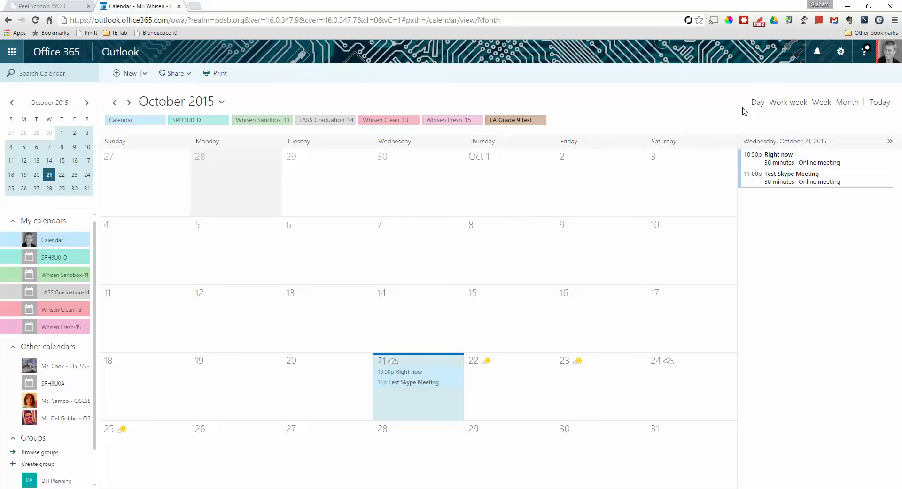
Step: Go to Office 365 settings and open the Software page
left_click(841, 53)
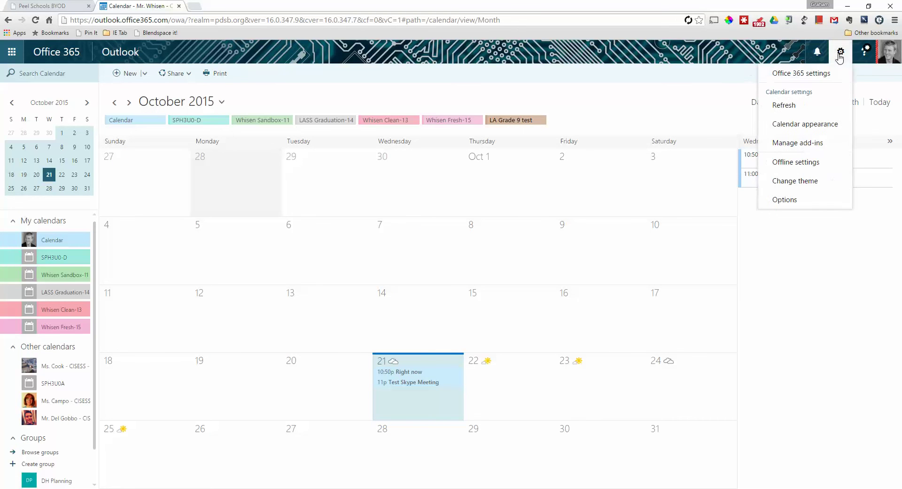
left_click(803, 76)
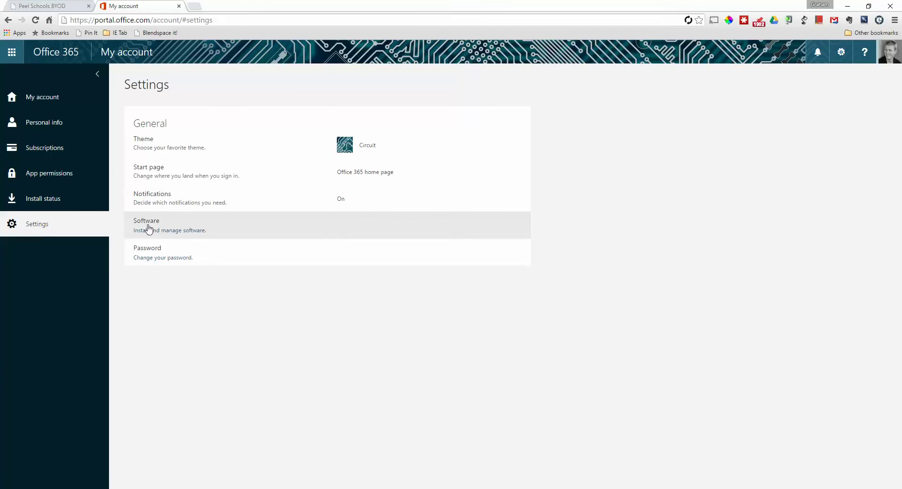
left_click(148, 230)
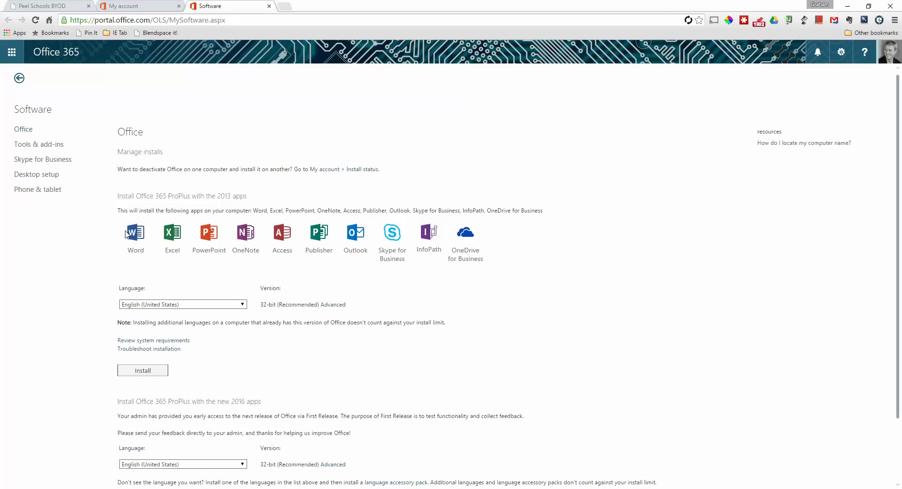
Step: Highlight '2013' in the Office 365 ProPlus install heading and review the page
left_click_drag(213, 197, 234, 199)
left_click(234, 198)
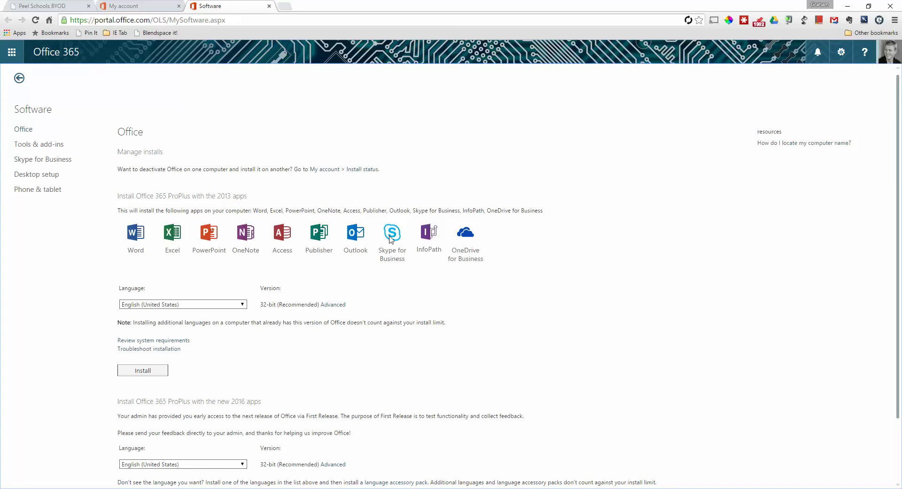
scroll(390, 240, "down", 2)
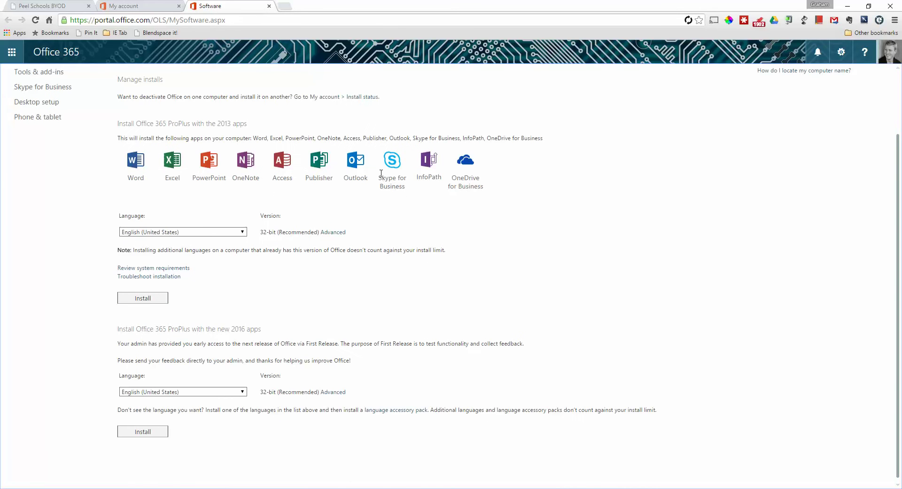
scroll(447, 228, "up", 2)
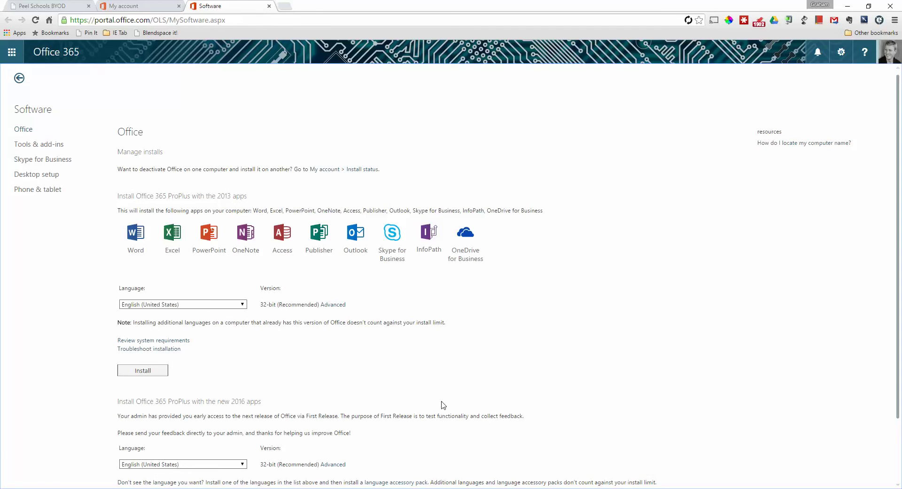
Step: Open the Outlook calendar from the October calendar tile on the Peel Schools BYOD portal
left_click(74, 6)
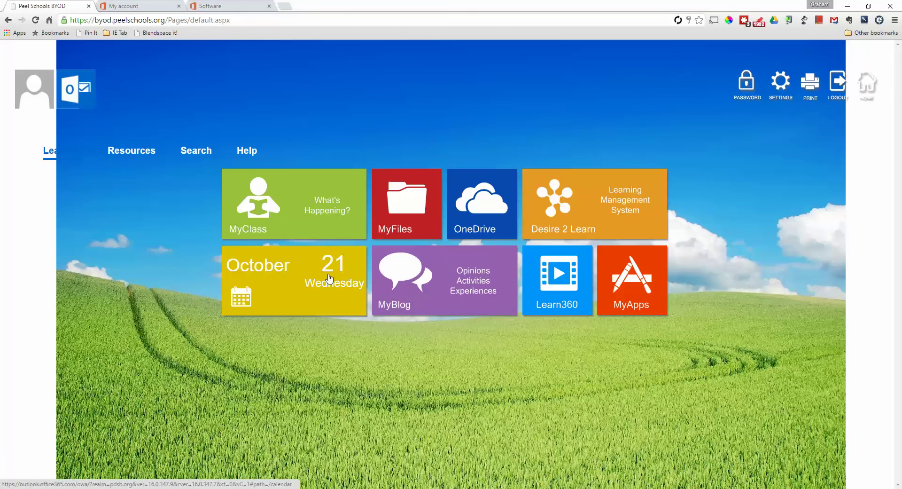
left_click(324, 279)
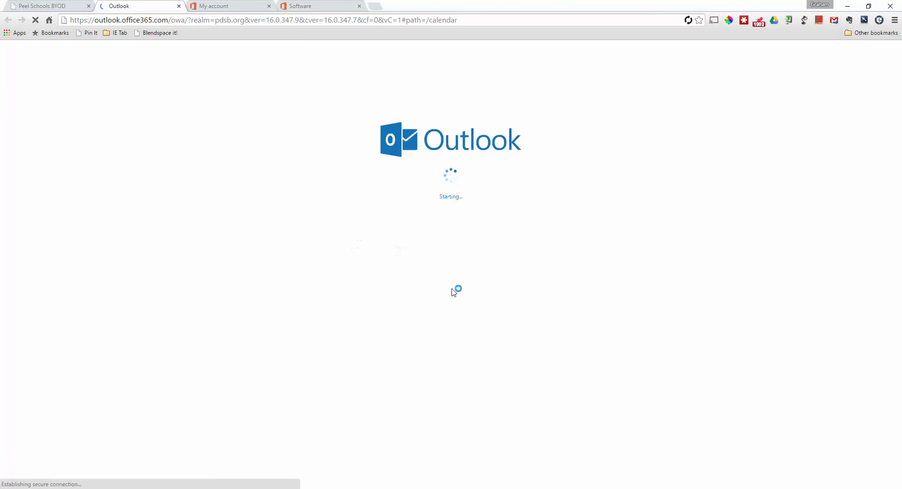